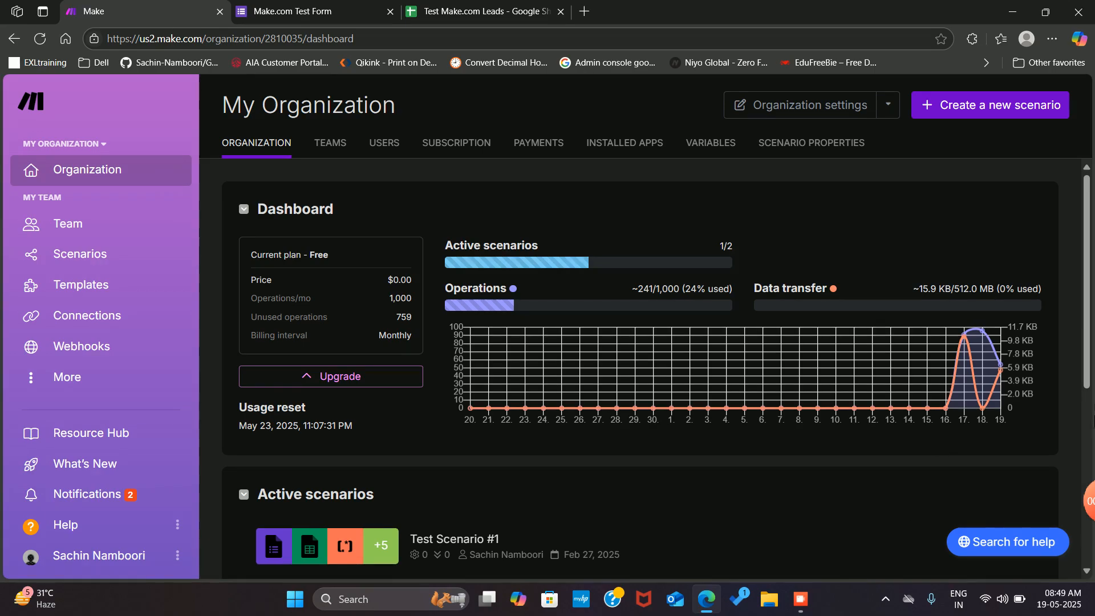
Switch to the Make.com Test Form and look over its First Name, Last Name, Email, Budget and Message fields
drag(1088, 347, 1094, 268)
click(306, 12)
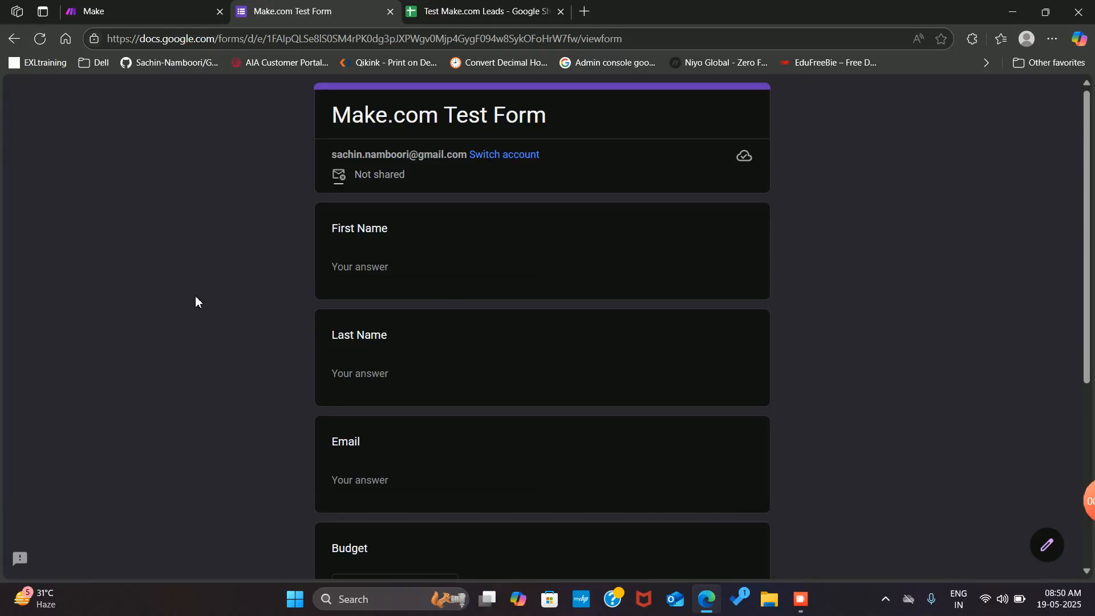
scroll(570, 339, down, 2)
scroll(570, 339, up, 1)
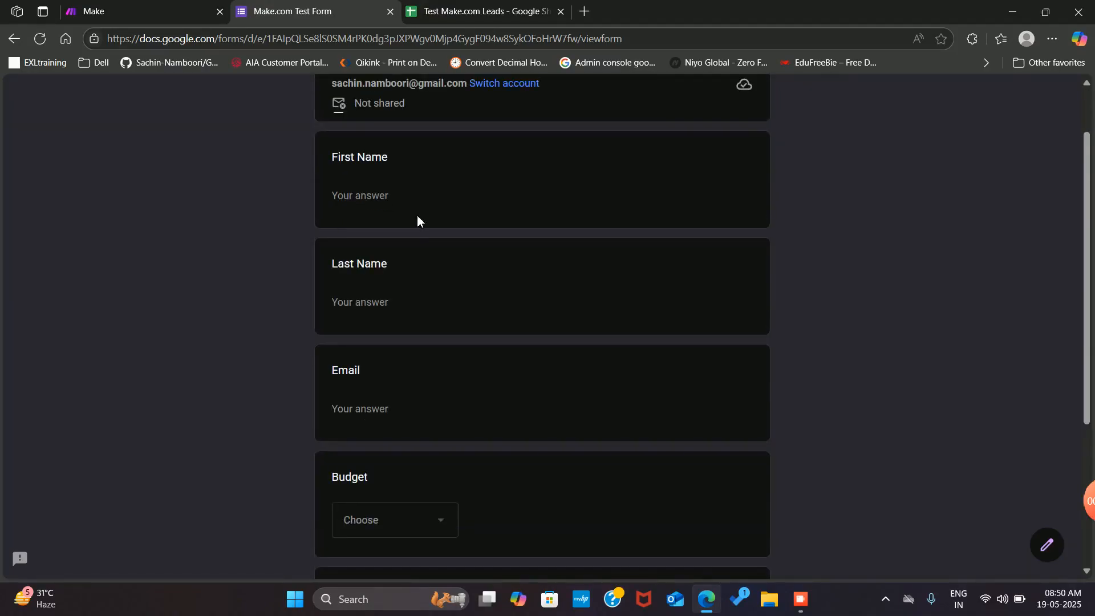
scroll(456, 317, down, 4)
scroll(599, 405, up, 5)
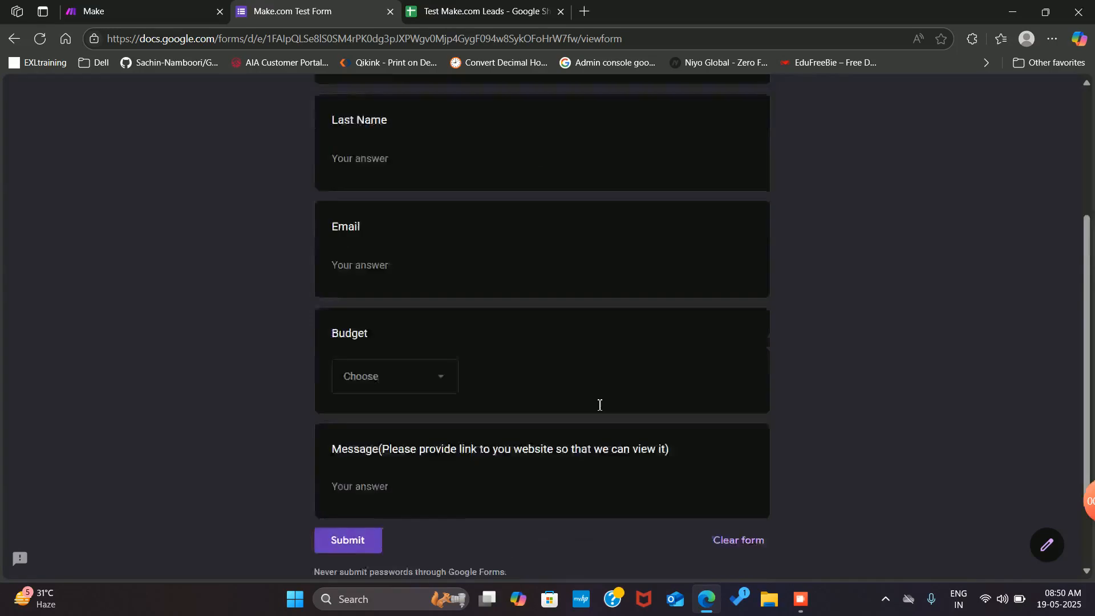
scroll(399, 288, down, 2)
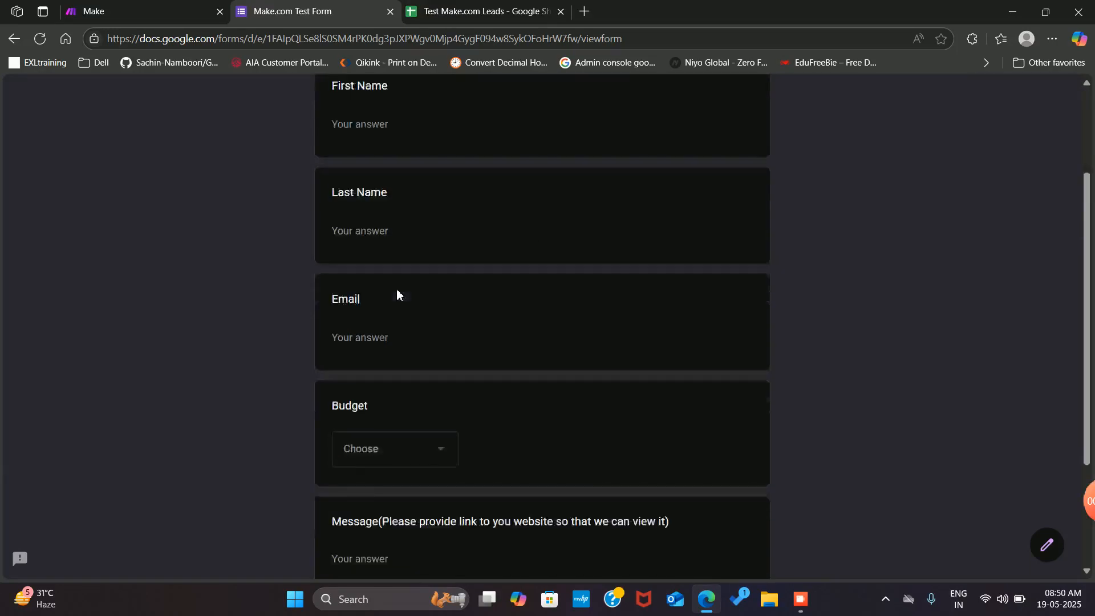
scroll(396, 293, up, 1)
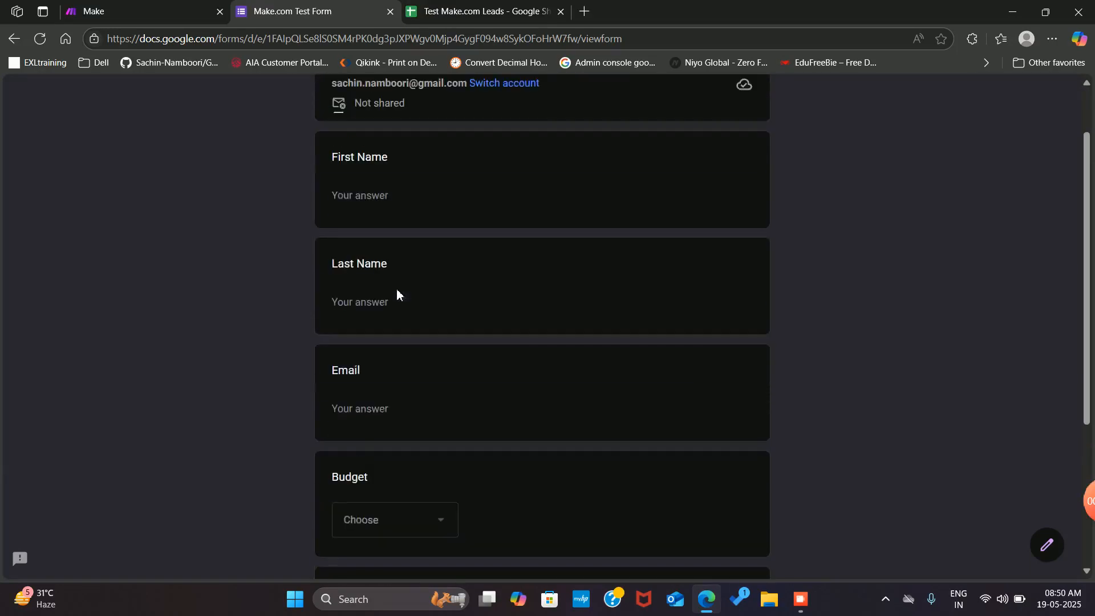
Enter the test lead's first name, last name and saved email address
click(385, 204)
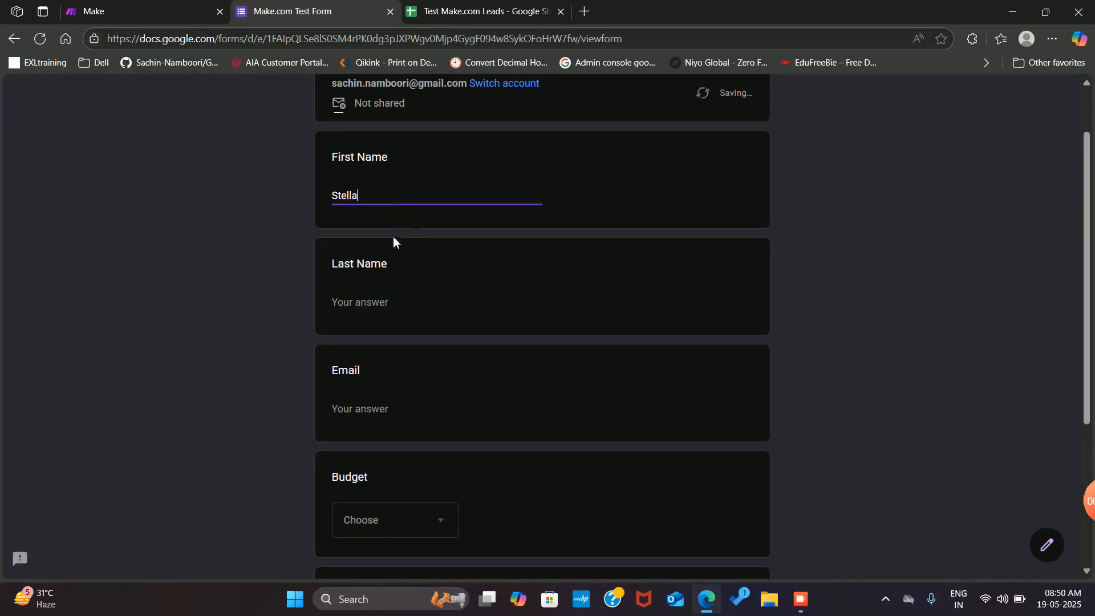
click(379, 316)
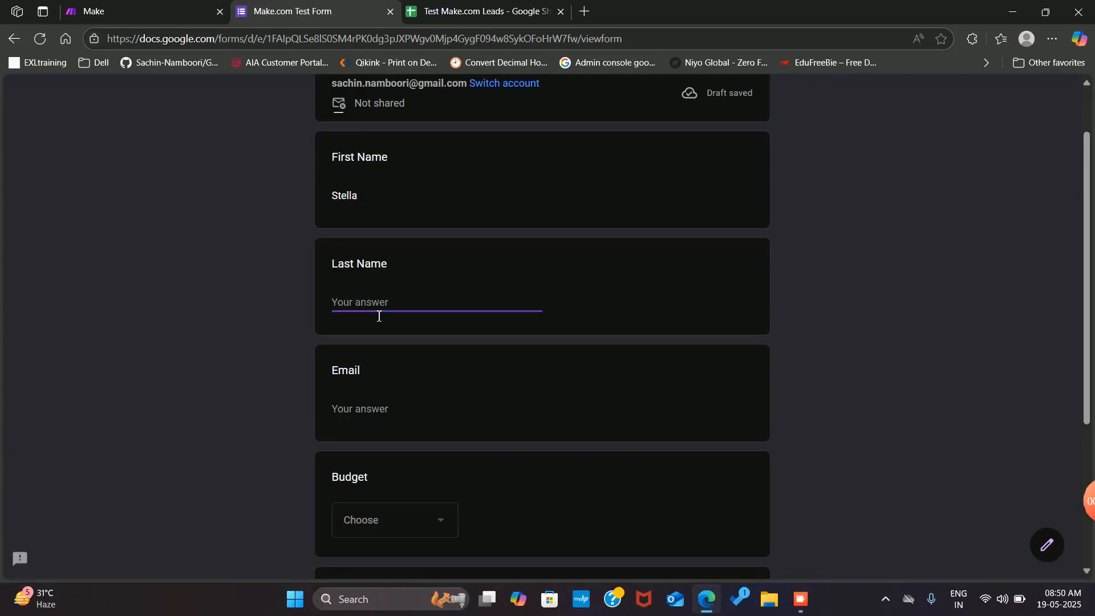
click(357, 412)
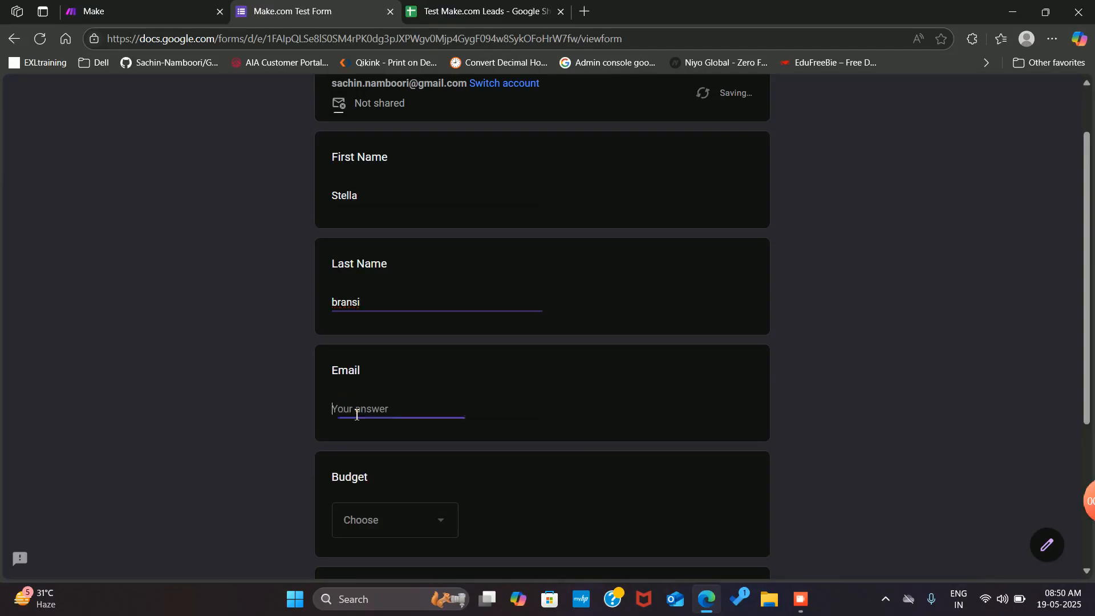
text(ste)
click(424, 468)
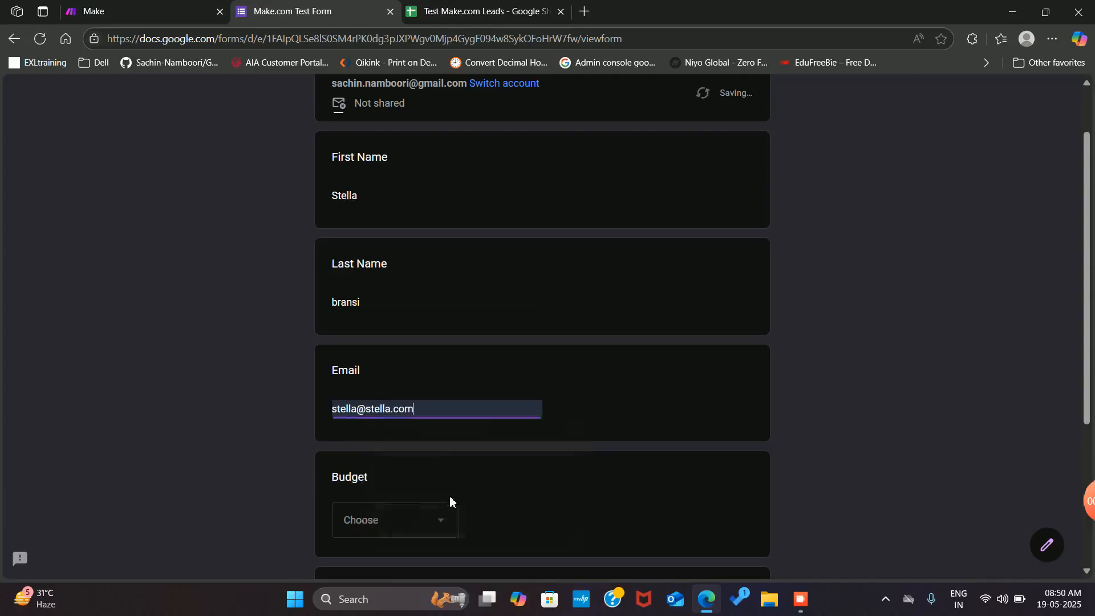
Choose the $100 - $1000 budget, enter the lead's website as the message, submit, and return to Make
scroll(450, 496, down, 3)
click(421, 389)
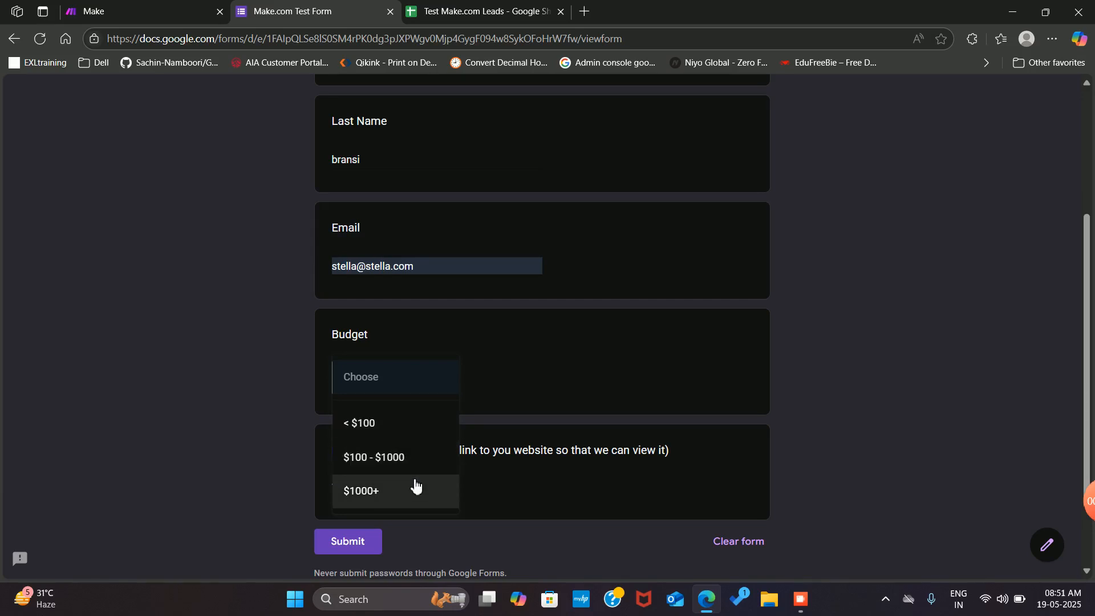
click(398, 459)
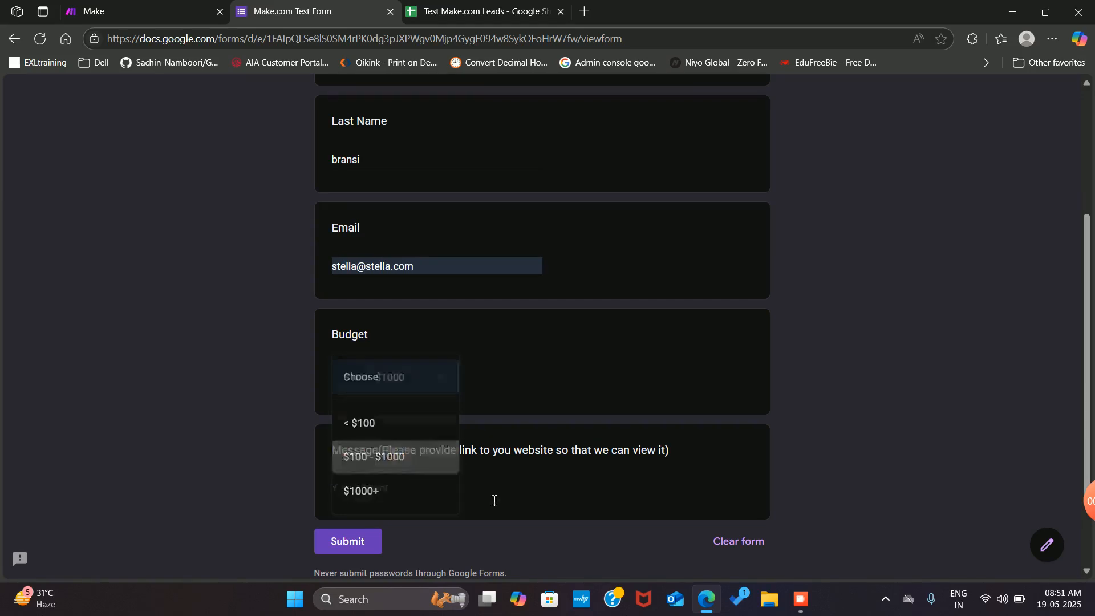
click(395, 490)
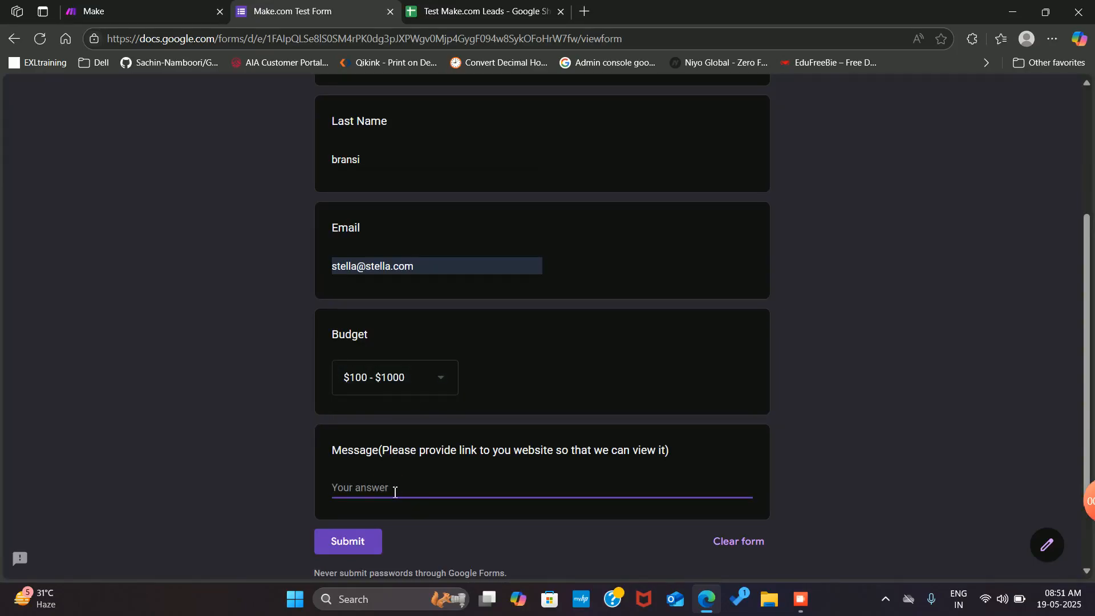
text(stella.com)
click(355, 546)
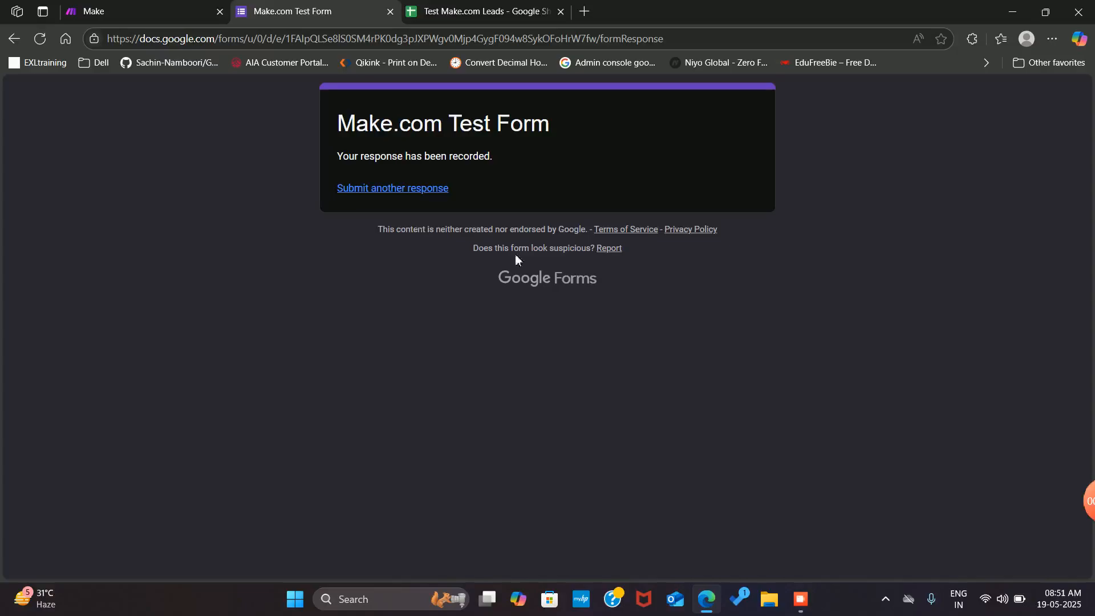
click(140, 12)
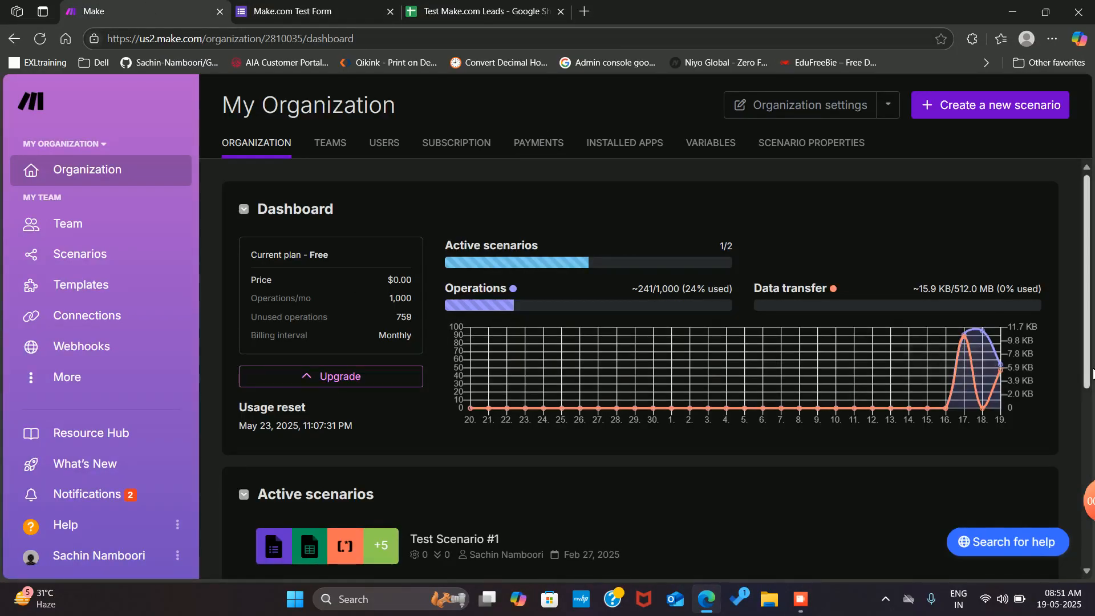
Go from the Make organization dashboard to the Scenarios list
mouse_move(802, 418)
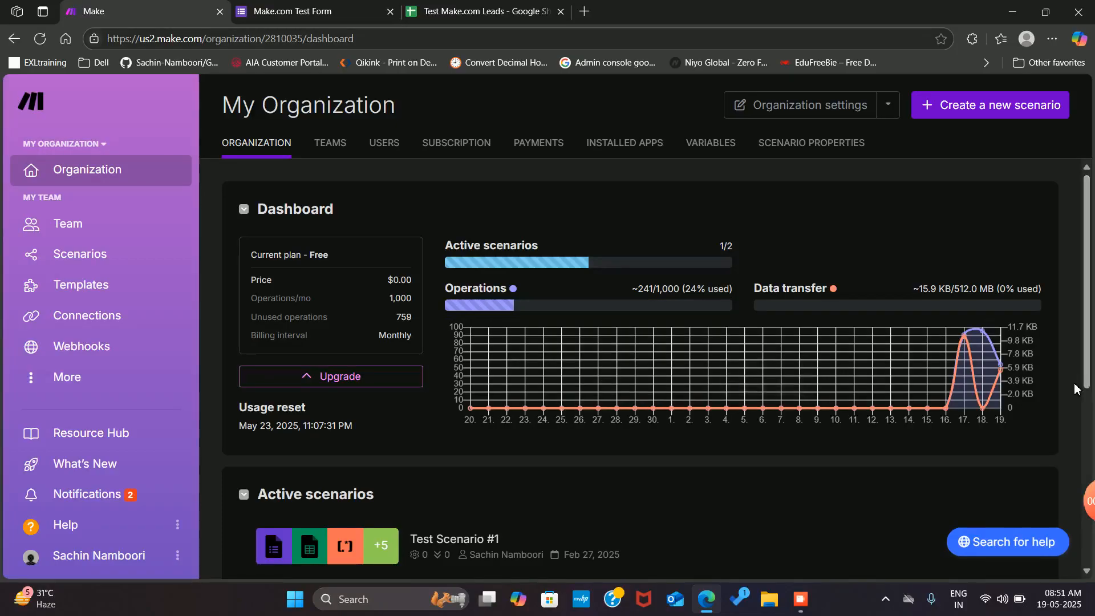
mouse_move(1089, 360)
mouse_down()
mouse_move(1090, 515)
mouse_move(1088, 309)
mouse_move(1072, 615)
mouse_move(1085, 347)
mouse_up()
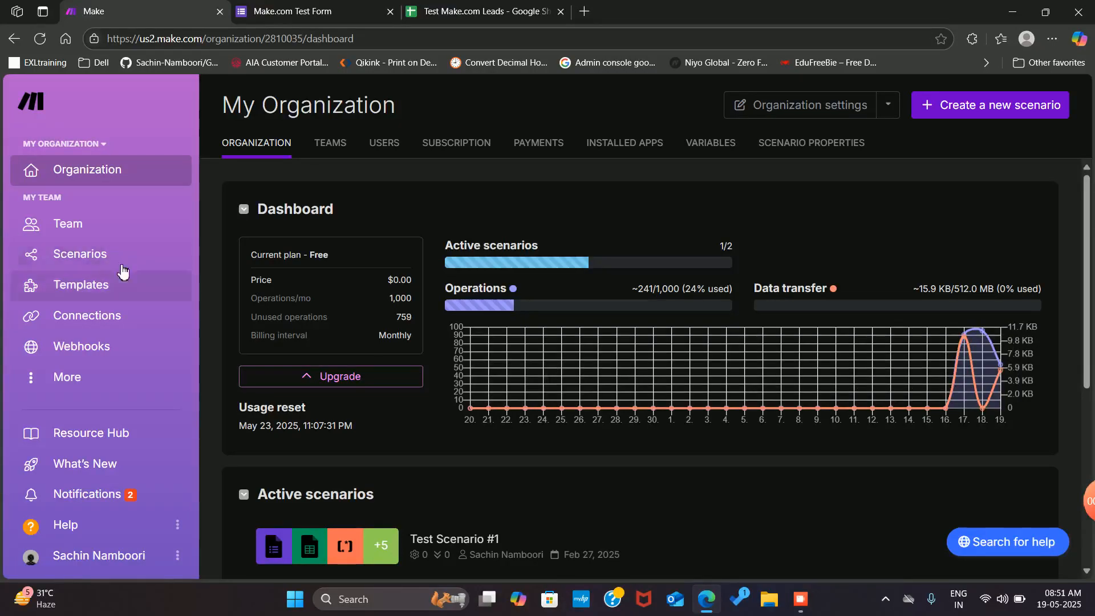
click(50, 255)
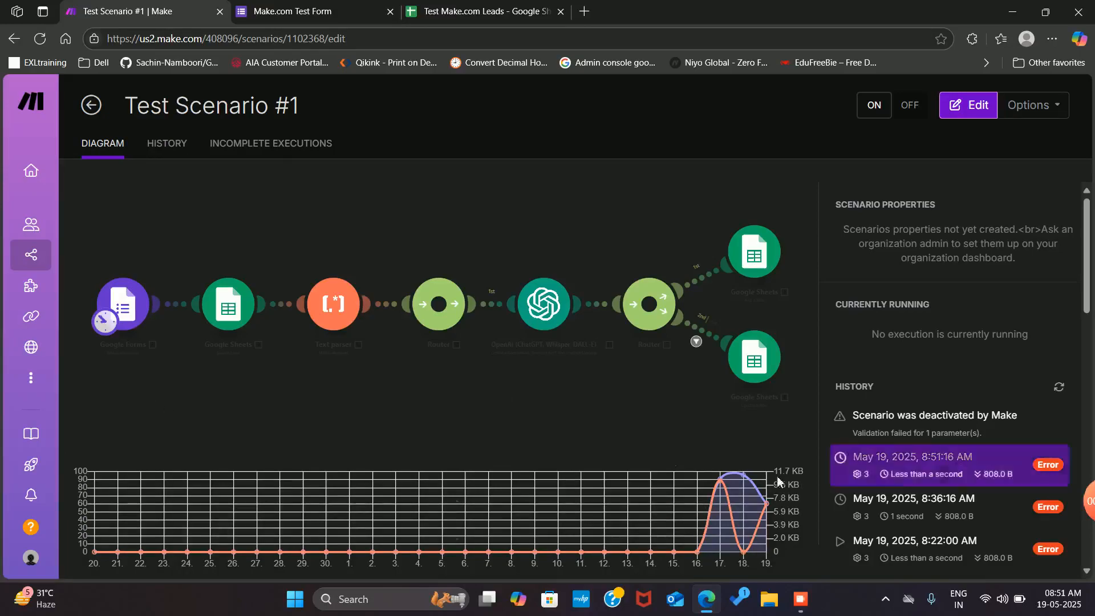
Look through Test Scenario #1's run history, then open its Forms-to-Sheets diagram in the editor
scroll(927, 494, down, 1)
scroll(927, 493, down, 10)
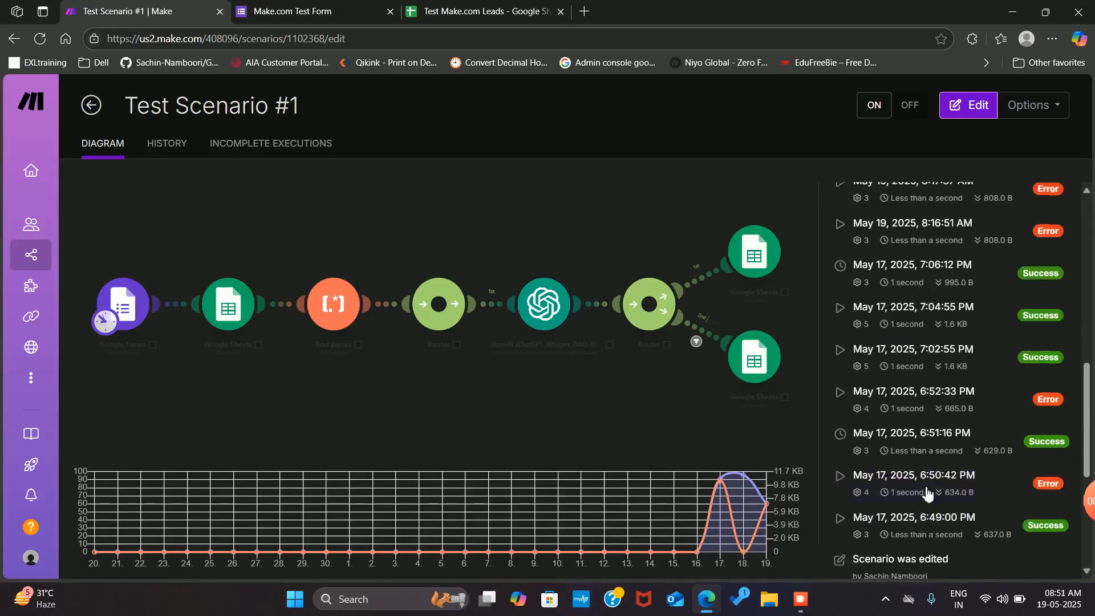
scroll(927, 494, up, 5)
scroll(927, 493, up, 6)
scroll(927, 494, down, 10)
scroll(927, 493, up, 4)
scroll(927, 493, up, 2)
click(379, 420)
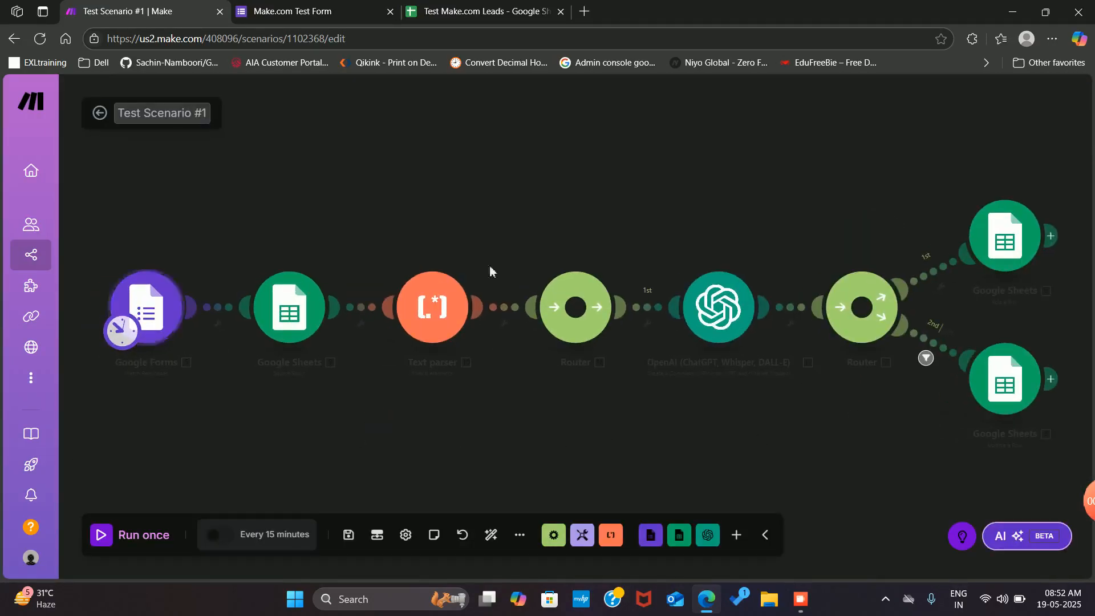
click(177, 308)
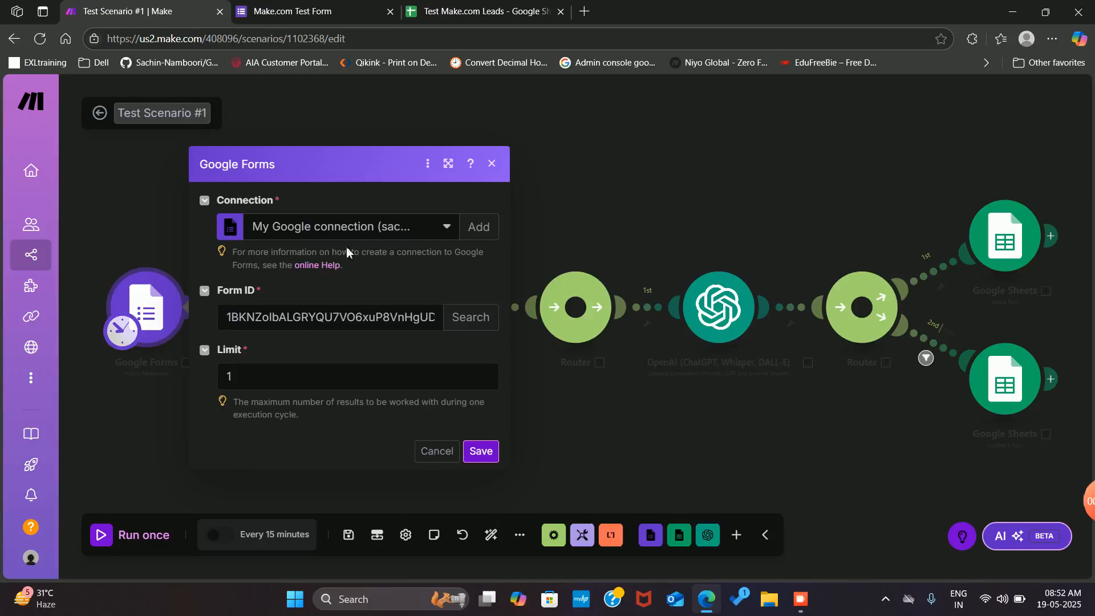
click(95, 462)
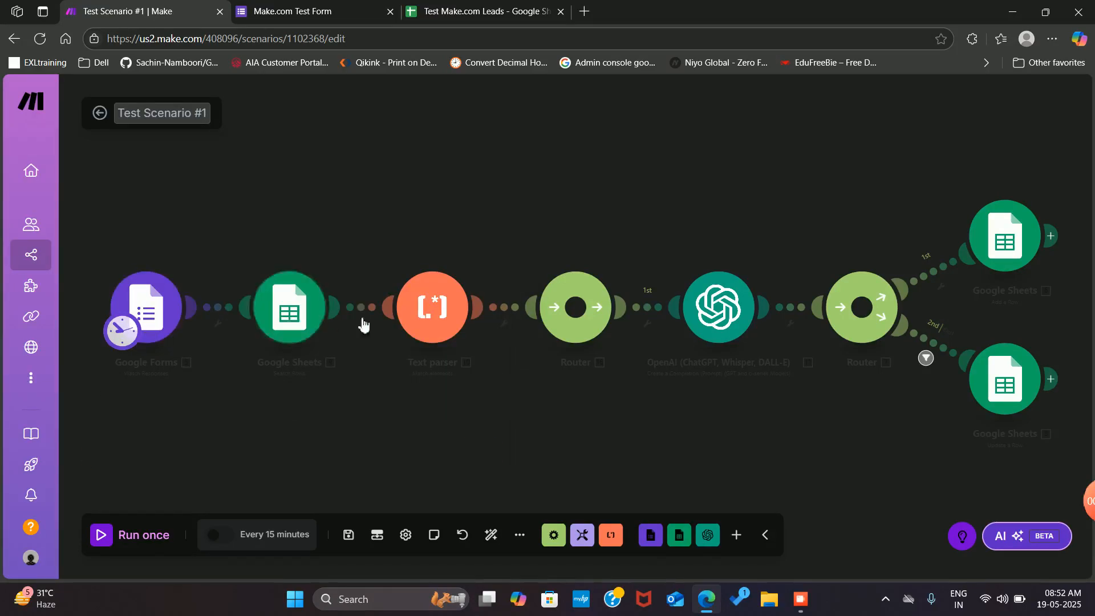
click(301, 321)
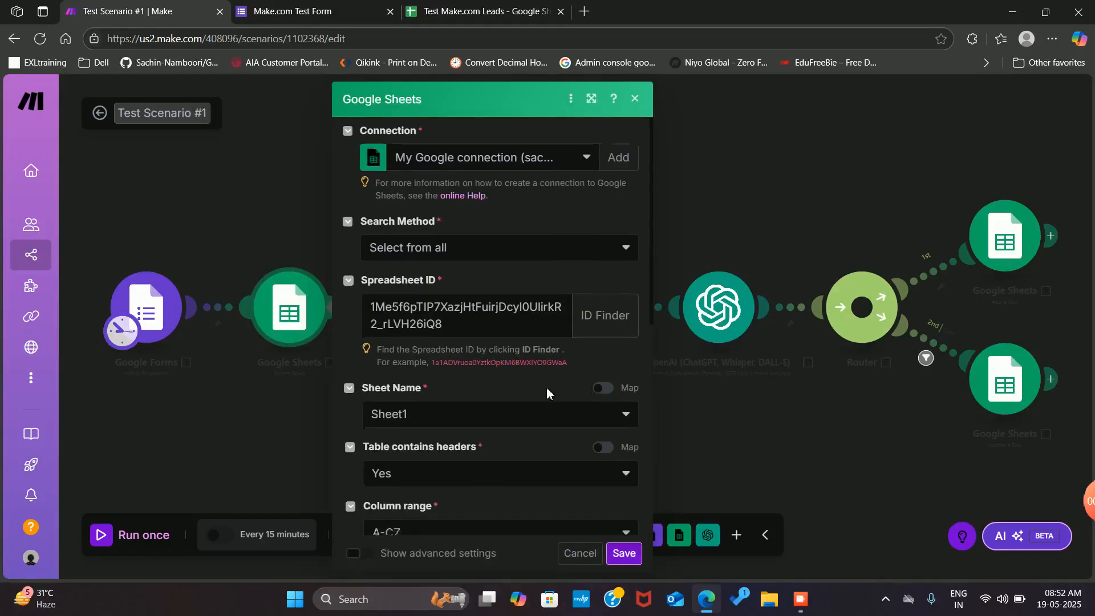
scroll(547, 390, down, 5)
scroll(571, 376, down, 2)
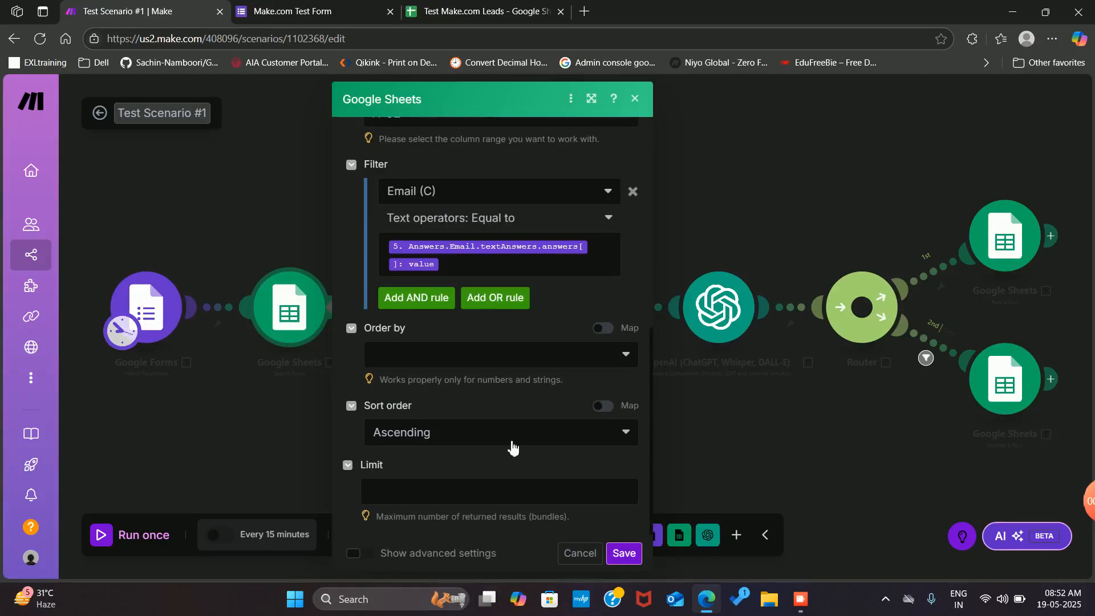
click(807, 433)
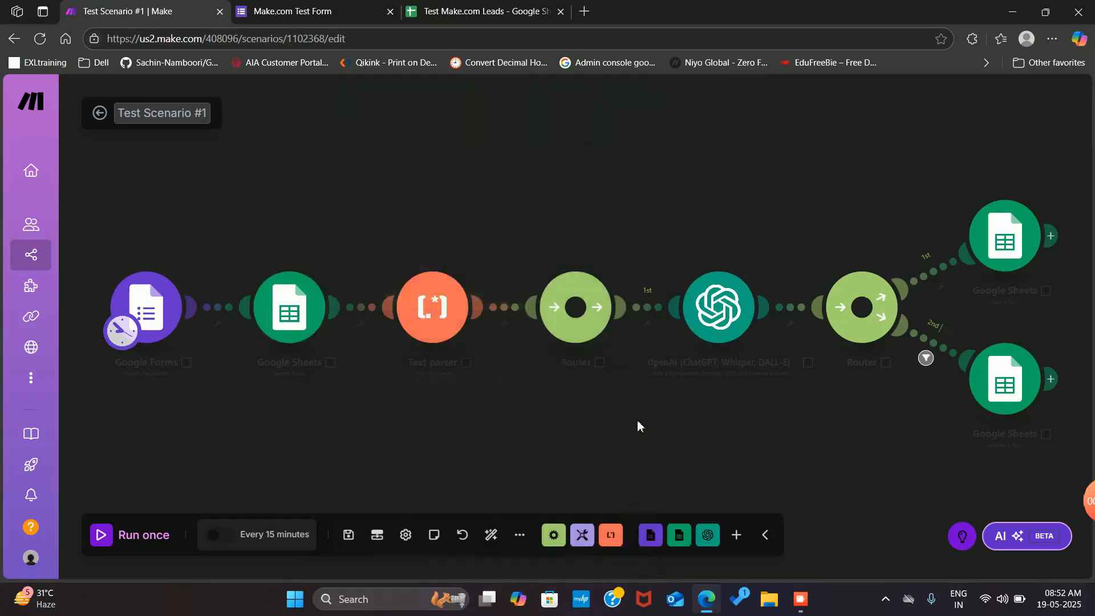
click(441, 321)
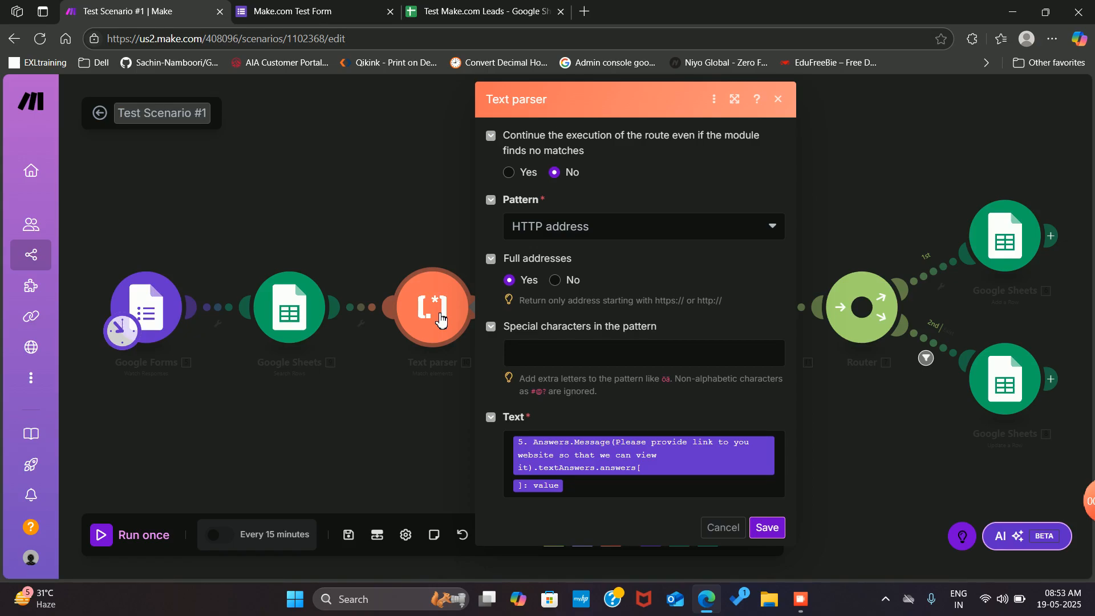
click(853, 408)
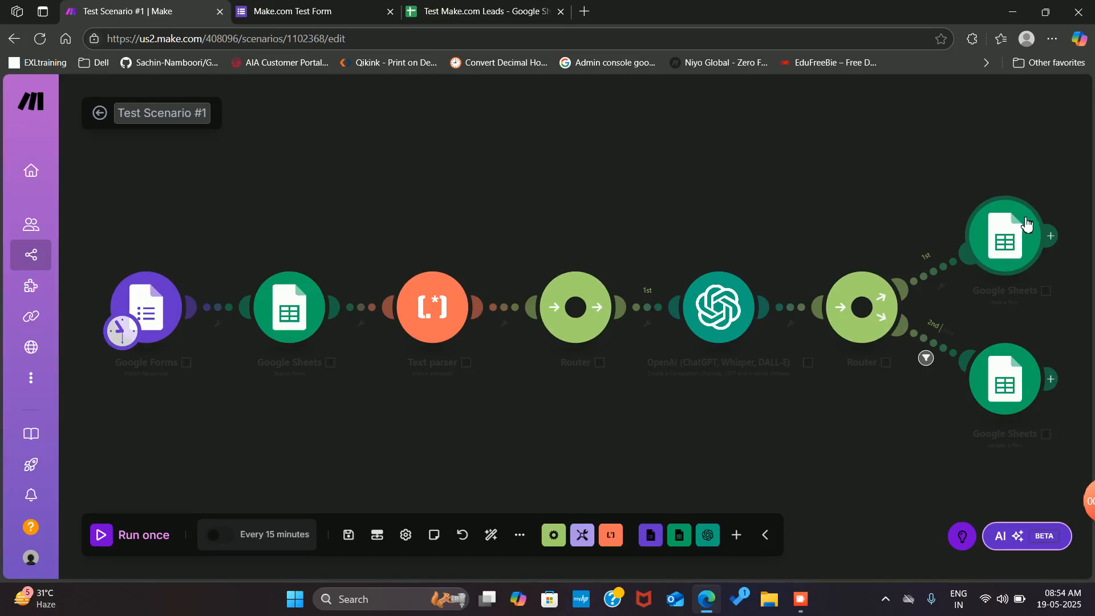
Run the scenario once, note the Text parser validation error, and switch to Test Make.com Leads
click(157, 542)
mouse_move(70, 372)
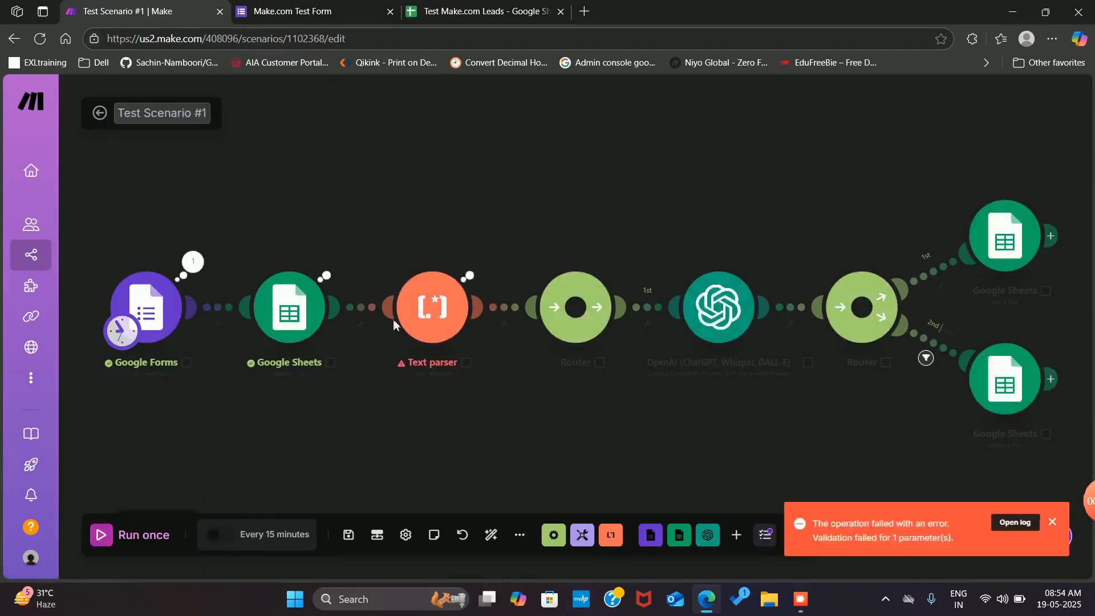
click(412, 15)
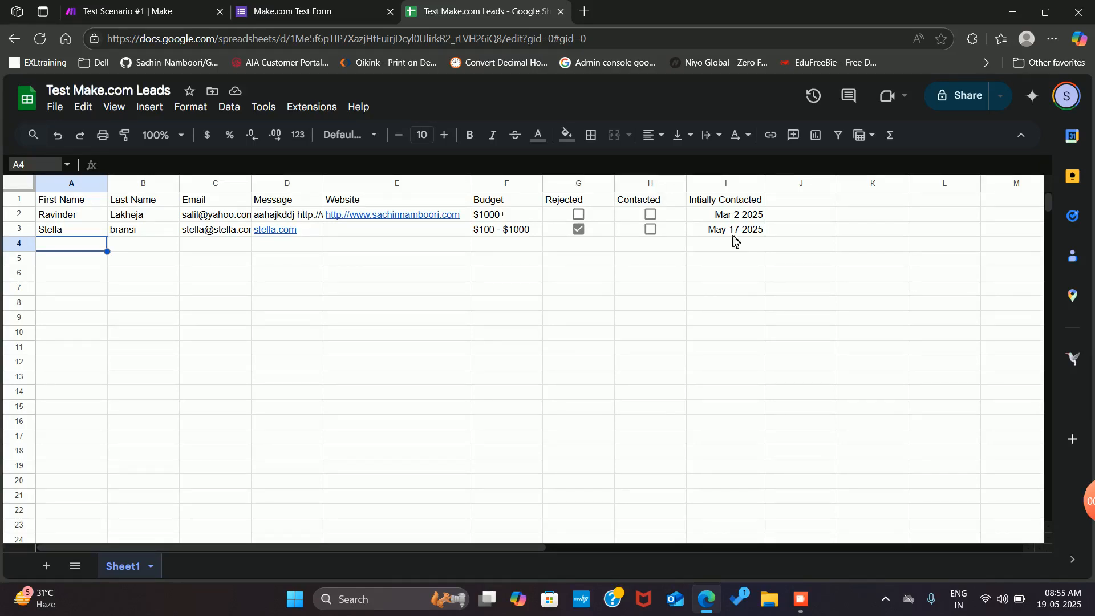
Tick Contacted in H2 for the row 2 lead, then bring up the Screen Record HD window
click(652, 217)
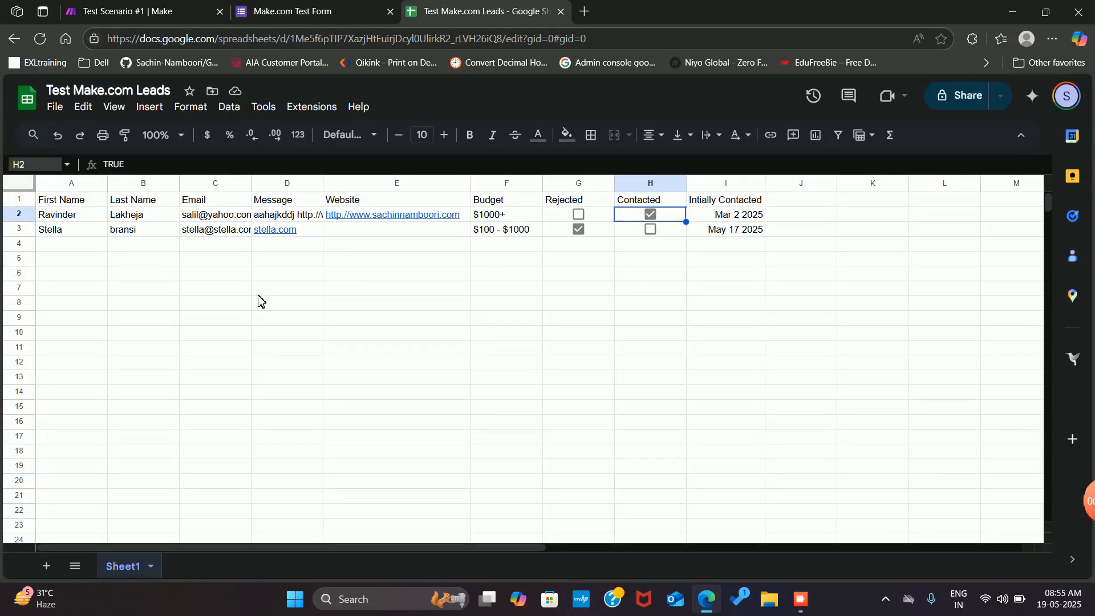
mouse_move(453, 212)
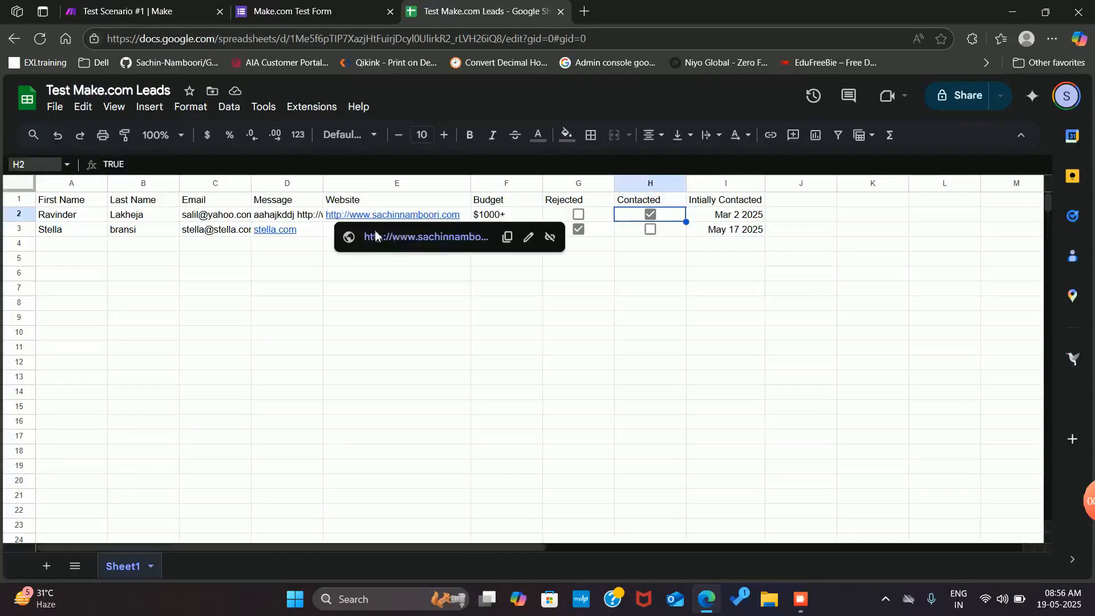
mouse_move(799, 598)
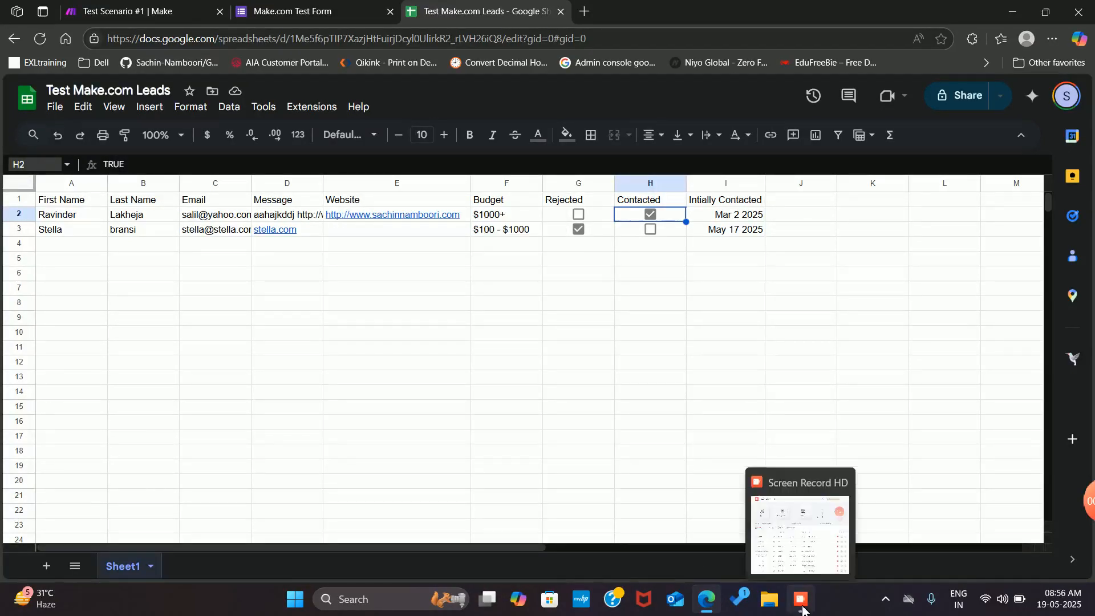
click(802, 608)
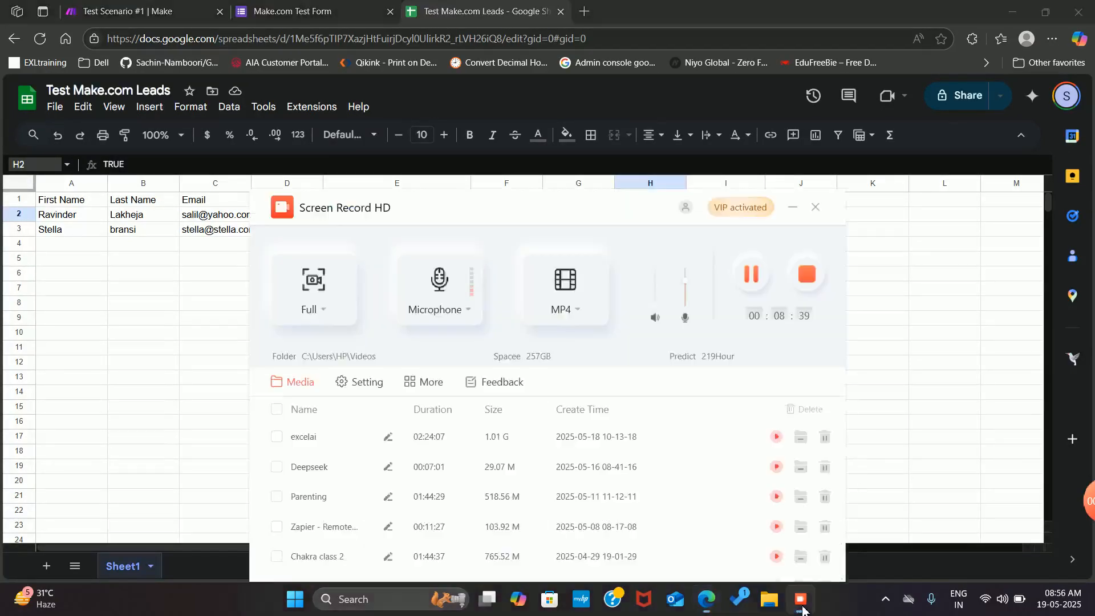